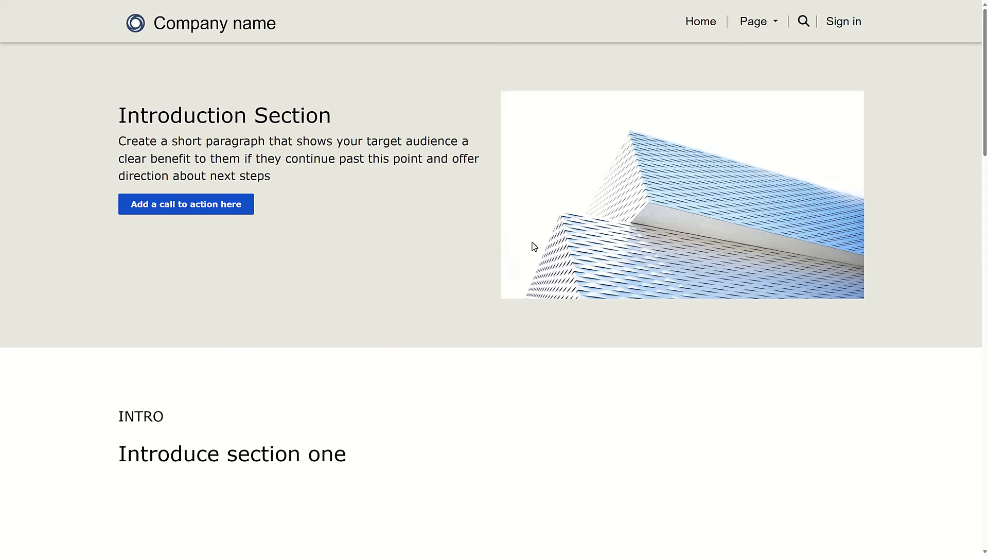
- Go to the site's sign-in page and choose to register through the AADB2C provider
click(850, 23)
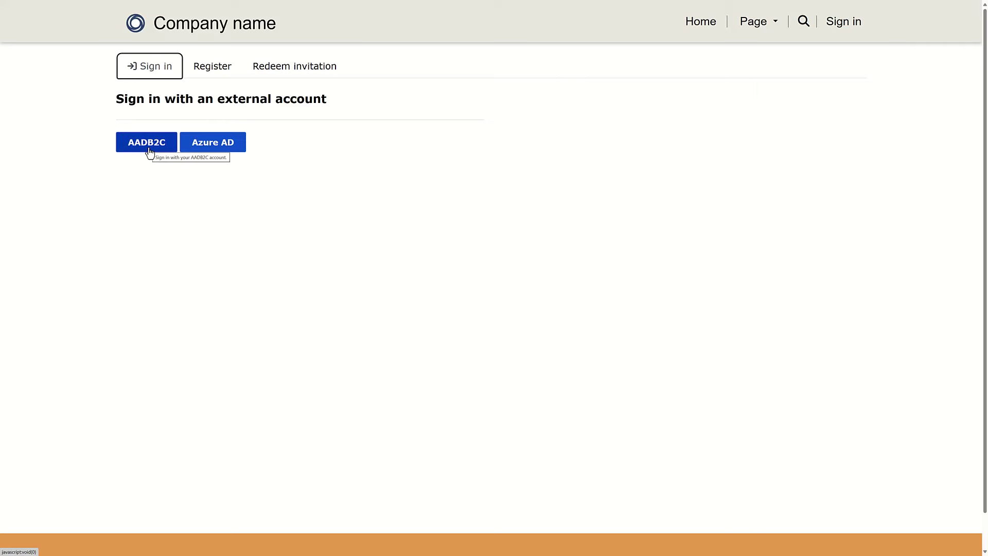
click(210, 75)
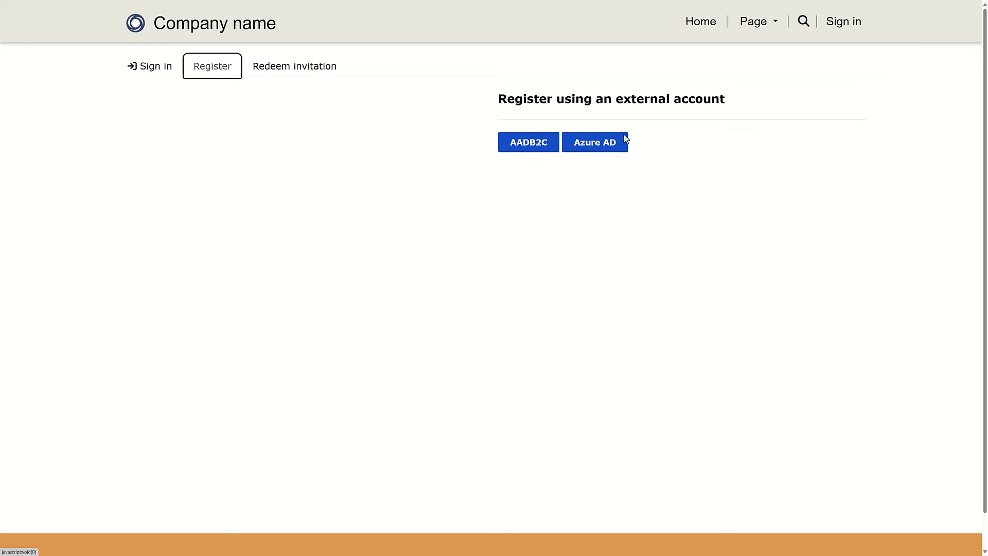
click(531, 147)
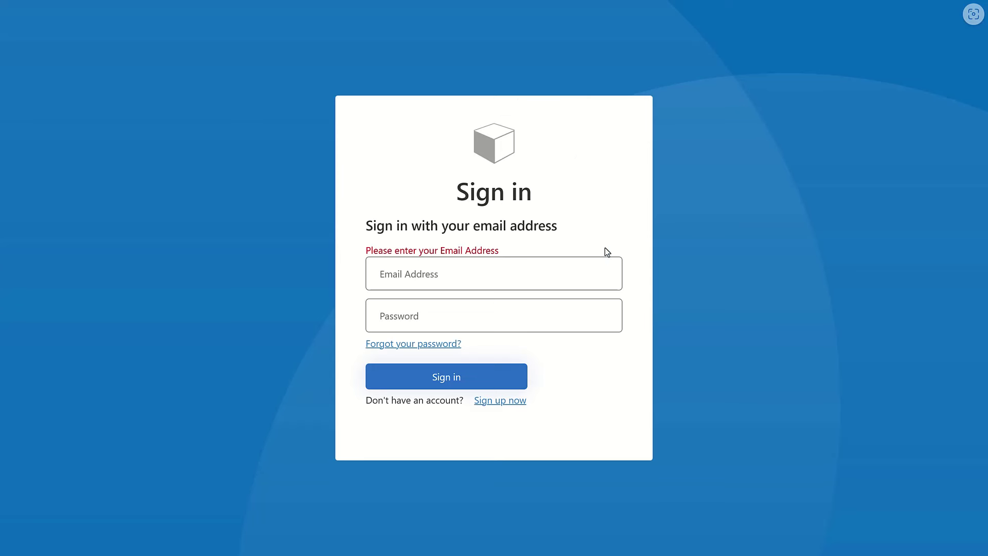
- Sign in with the test account's saved e-mail and password, which B2C cannot find
click(461, 277)
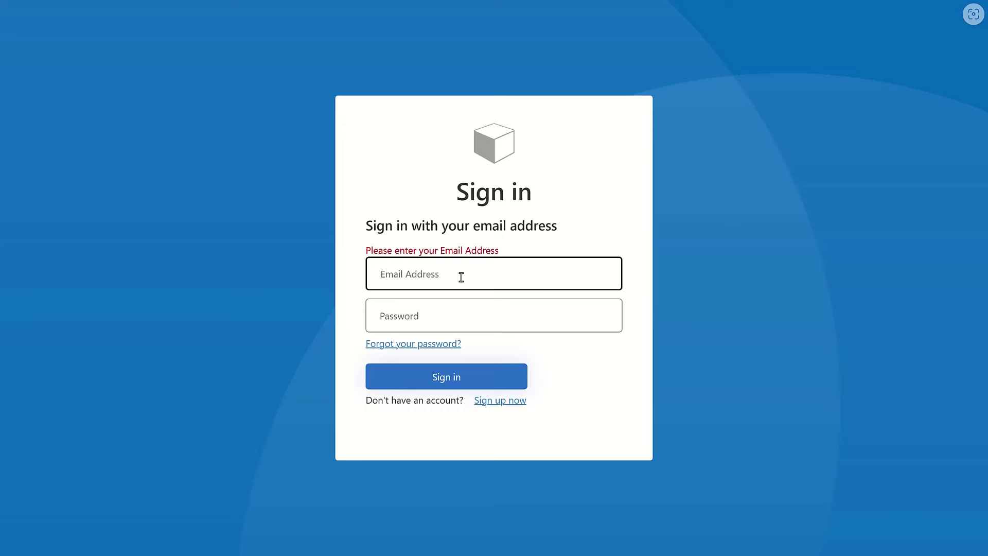
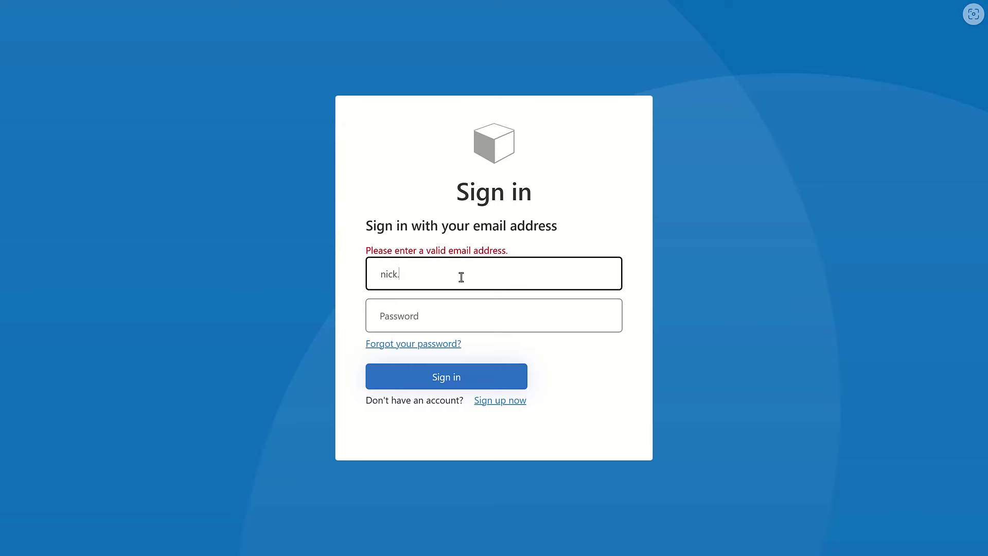
key(Down)
key(Return)
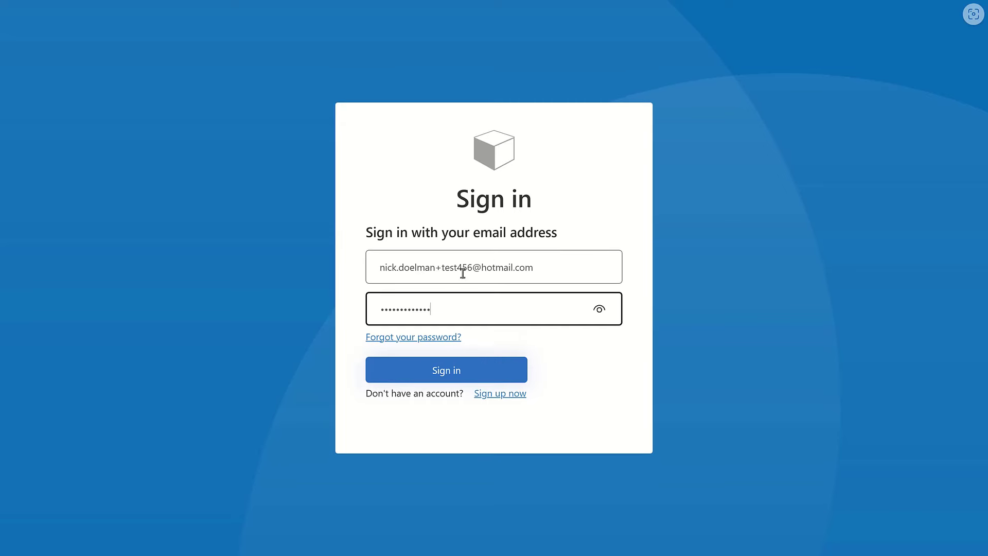
click(440, 380)
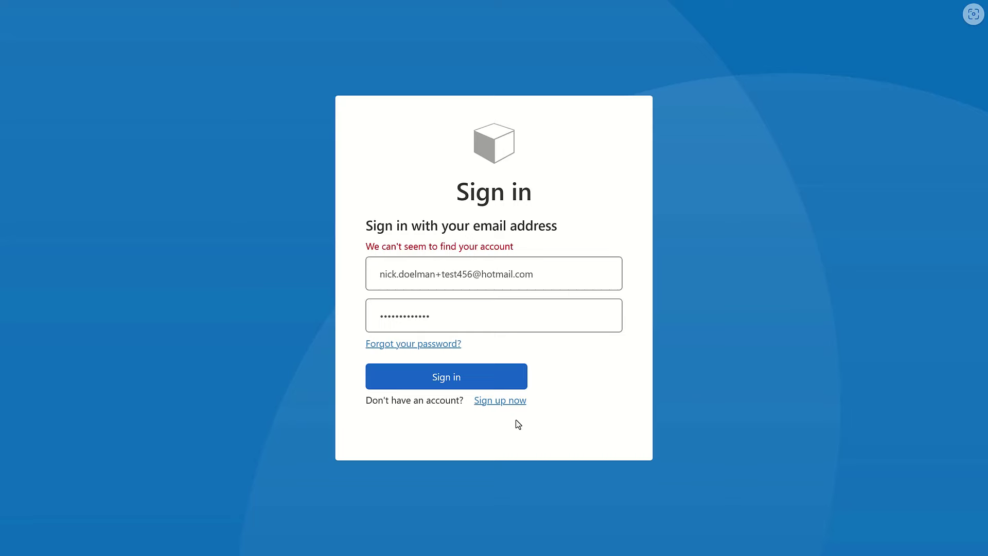
- Sign up for a new B2C account: verify the e-mail, set and confirm the password, choose Canada, create it
click(503, 405)
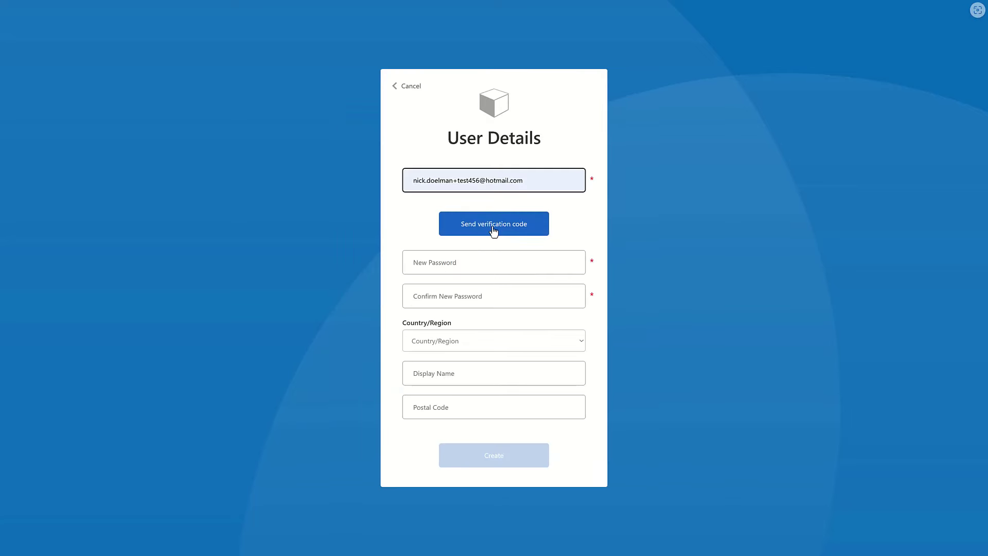
click(493, 229)
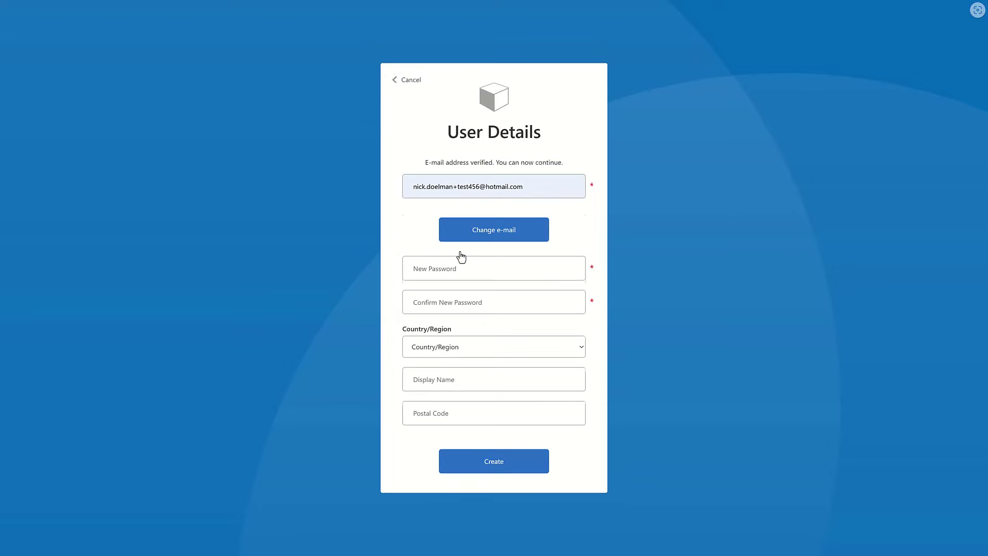
click(454, 258)
text(•••••••••••••)
key(Tab)
text(•••••••••••••)
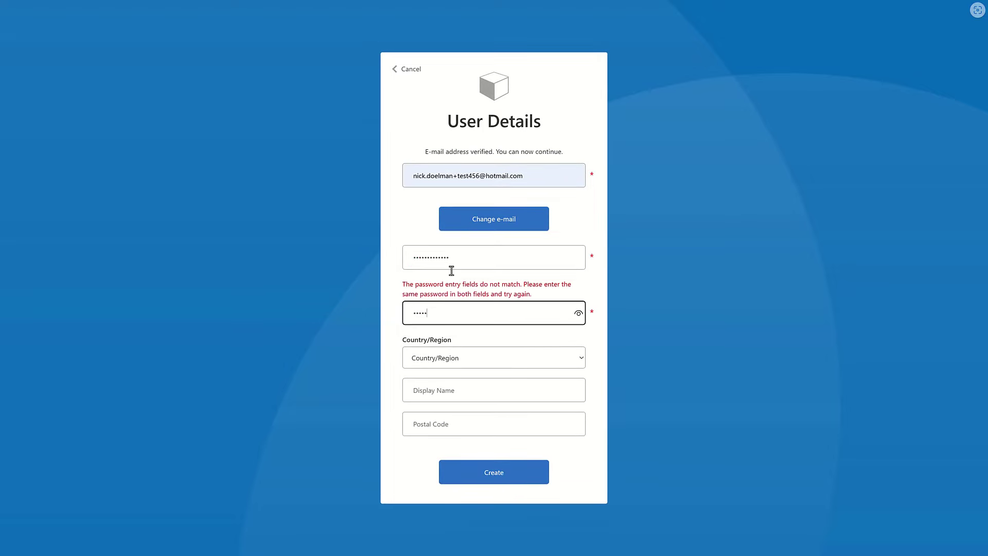
click(451, 353)
click(463, 391)
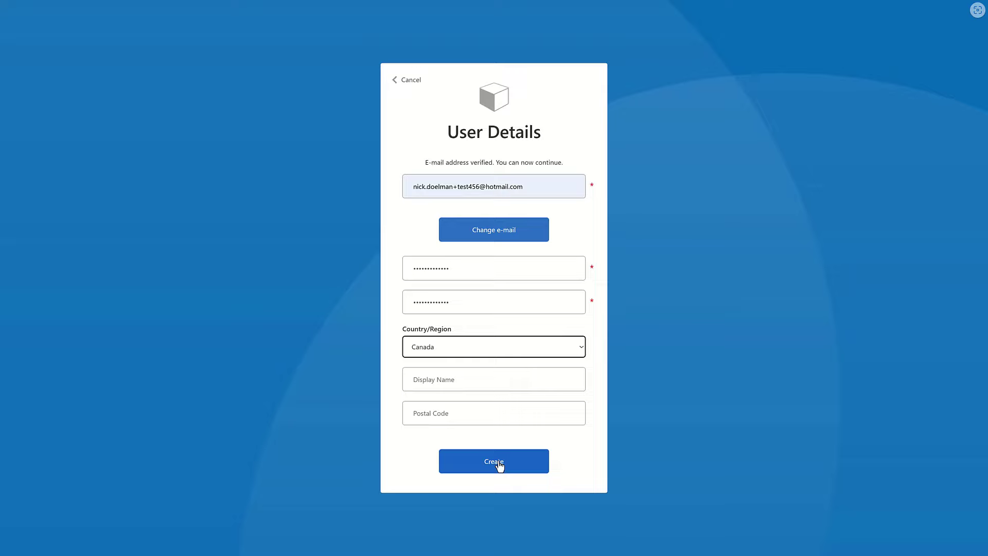
click(498, 464)
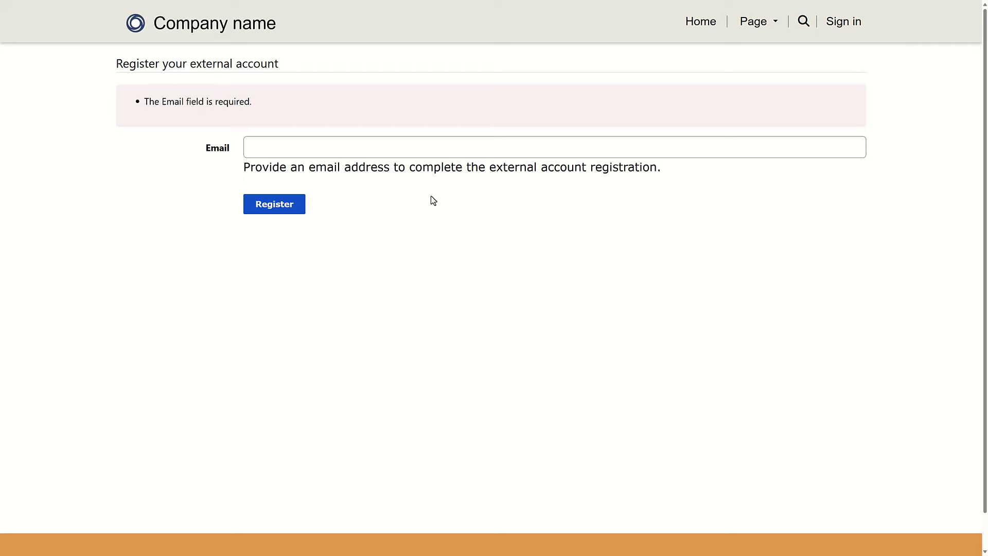
- Register the external account with its e-mail, then save the contact's first and last name on the Profile page
click(307, 151)
click(291, 211)
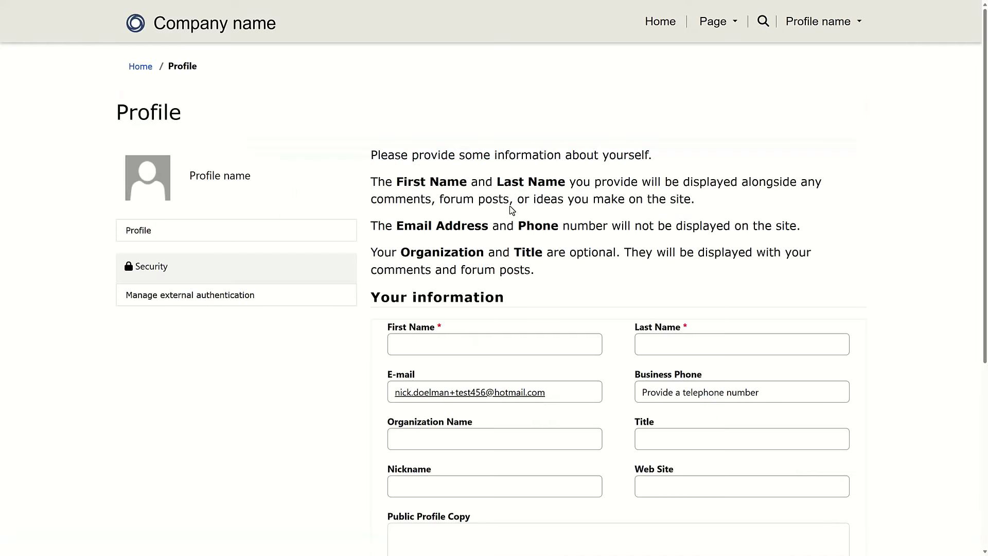
click(427, 344)
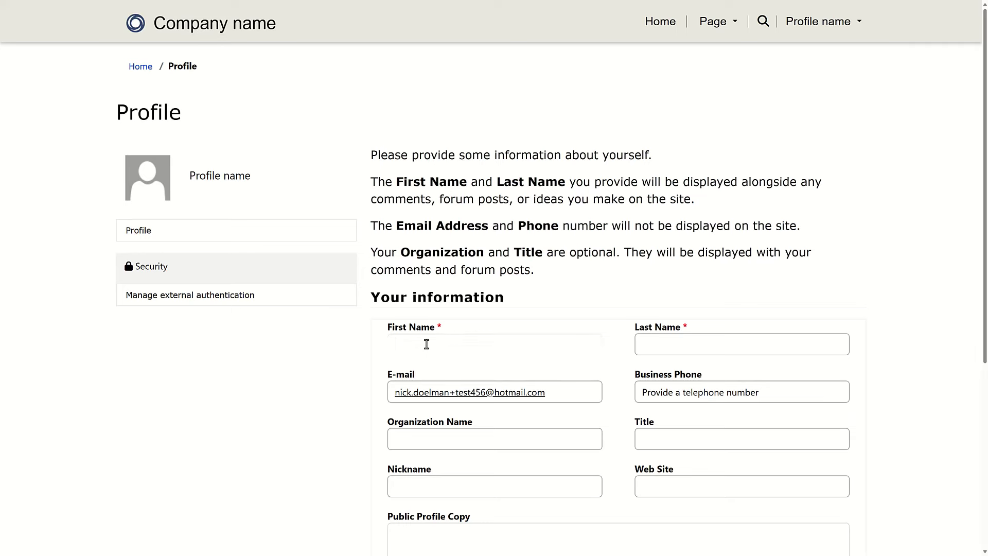
key(Tab)
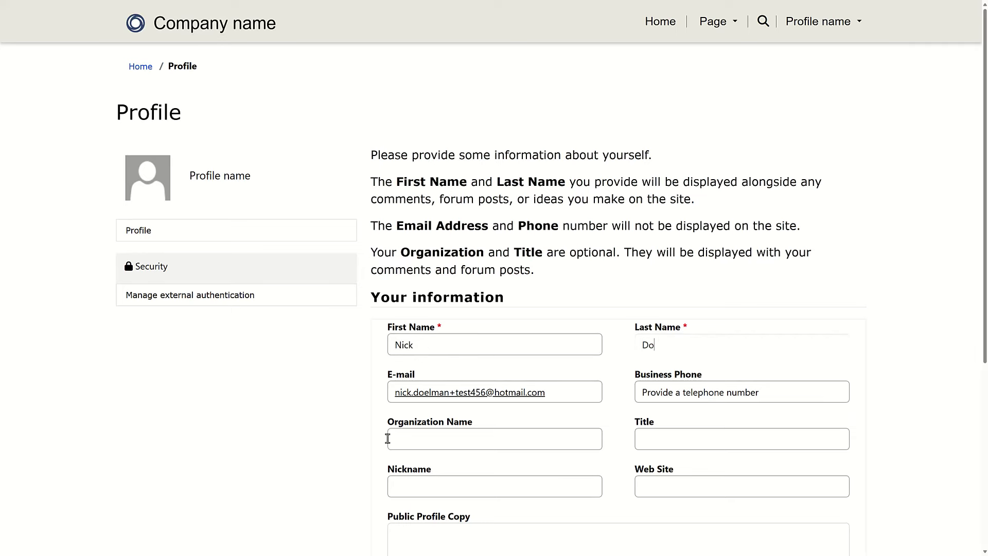
scroll(396, 487, down, 5)
click(396, 488)
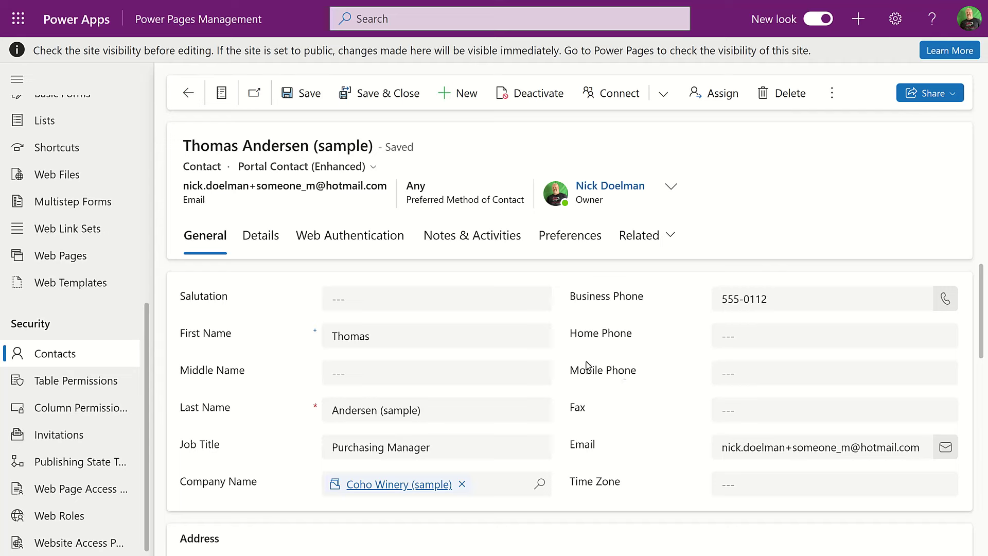
- Open the More commands (⋮) menu on the sample contact's form
scroll(709, 422, down, 2)
scroll(715, 398, up, 1)
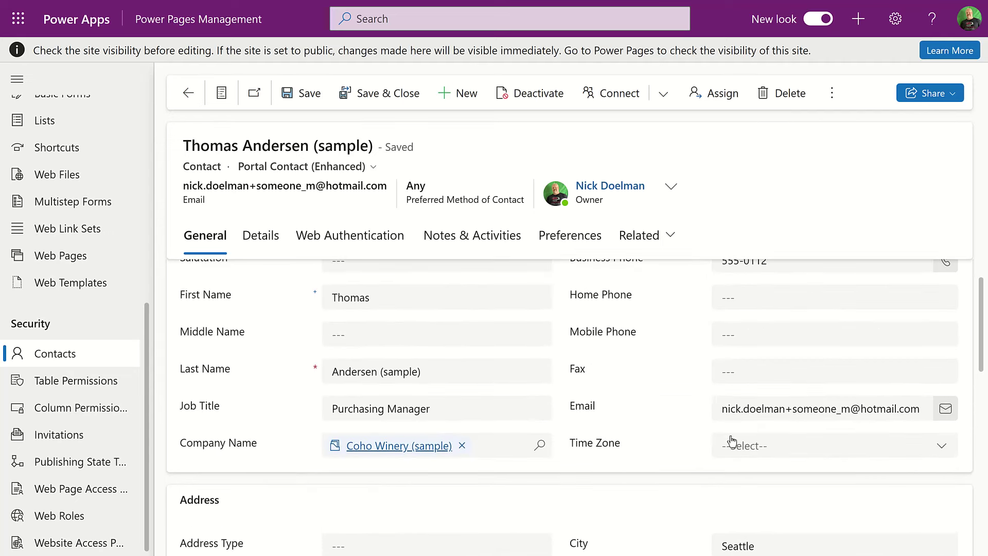
click(830, 95)
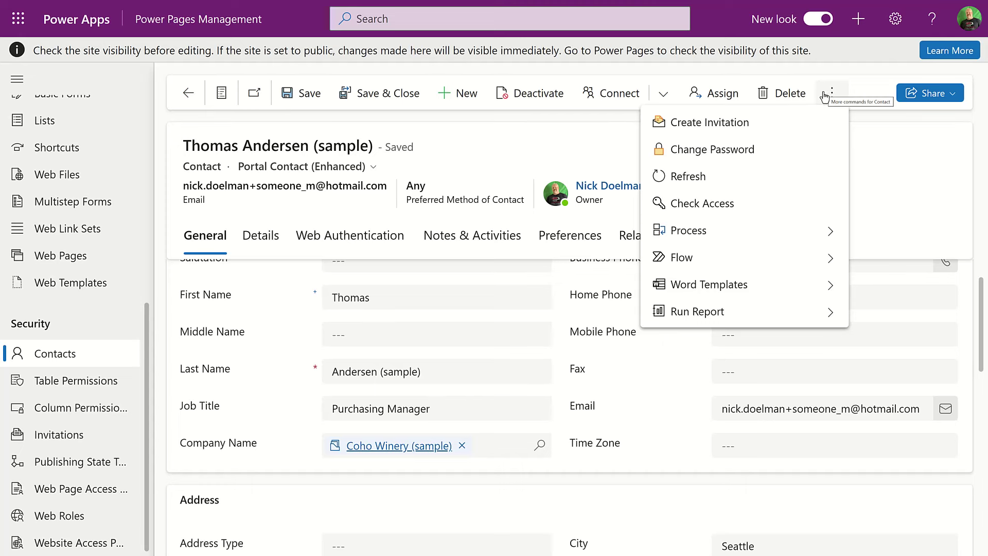
- Create and save an invitation for the contact, then copy its Invitation Code from the Advanced tab
click(733, 124)
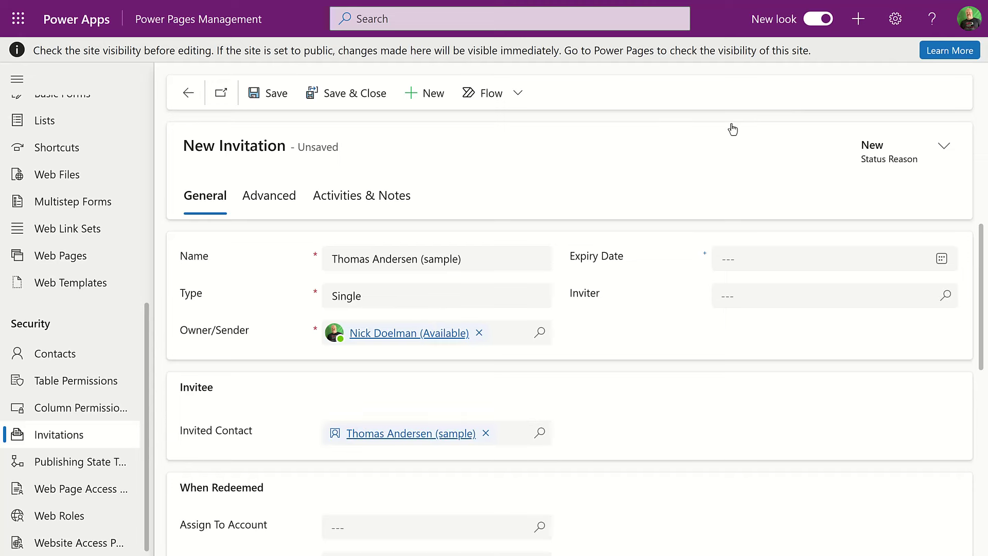
click(275, 98)
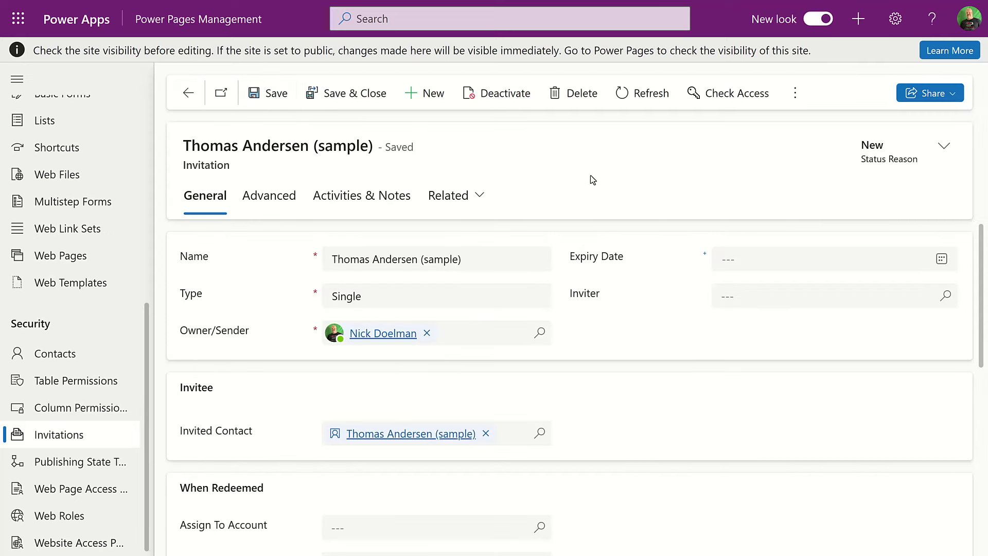
click(279, 200)
drag(331, 260, 640, 264)
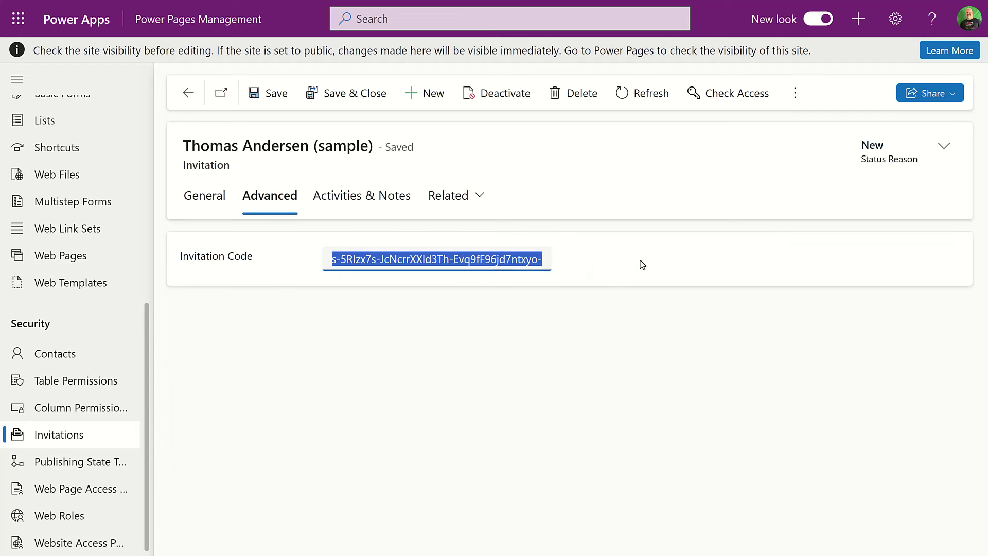
right_click(406, 259)
click(445, 307)
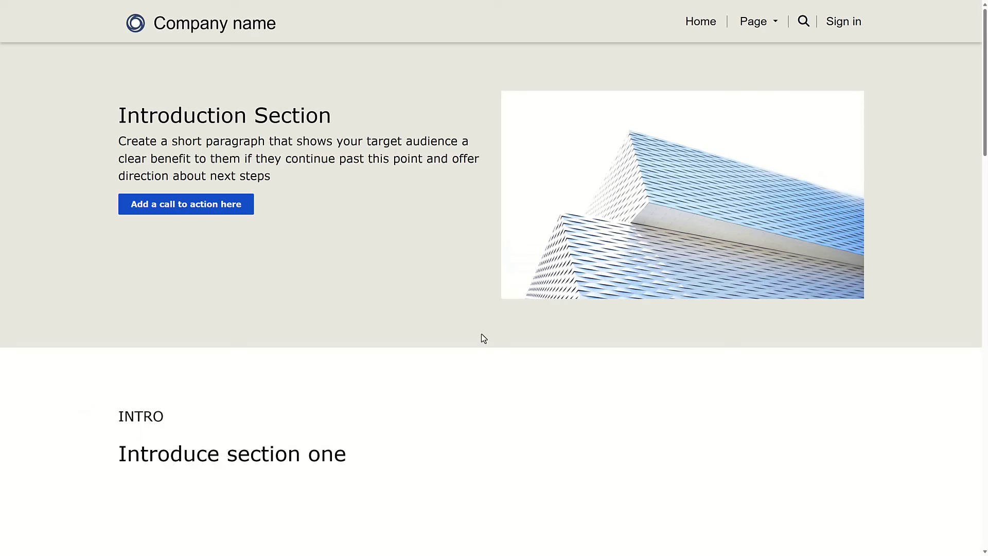
- On the site's Redeem invitation tab, paste the copied invitation code and submit it with Register
click(846, 26)
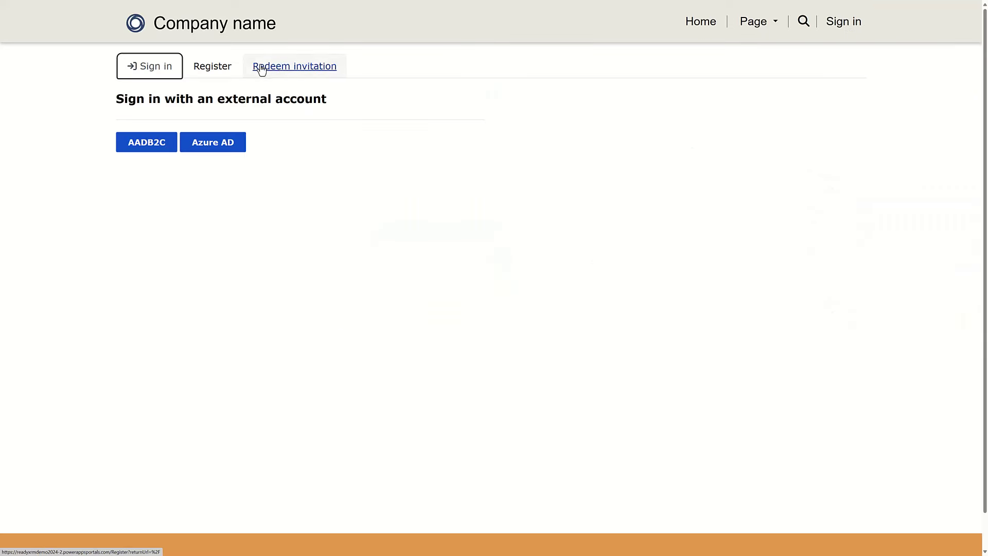
click(285, 68)
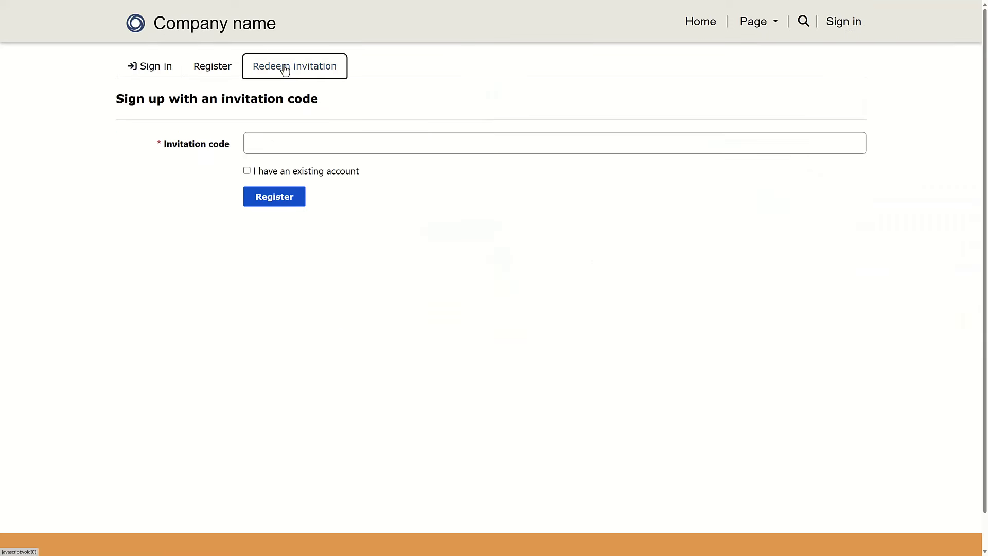
click(252, 146)
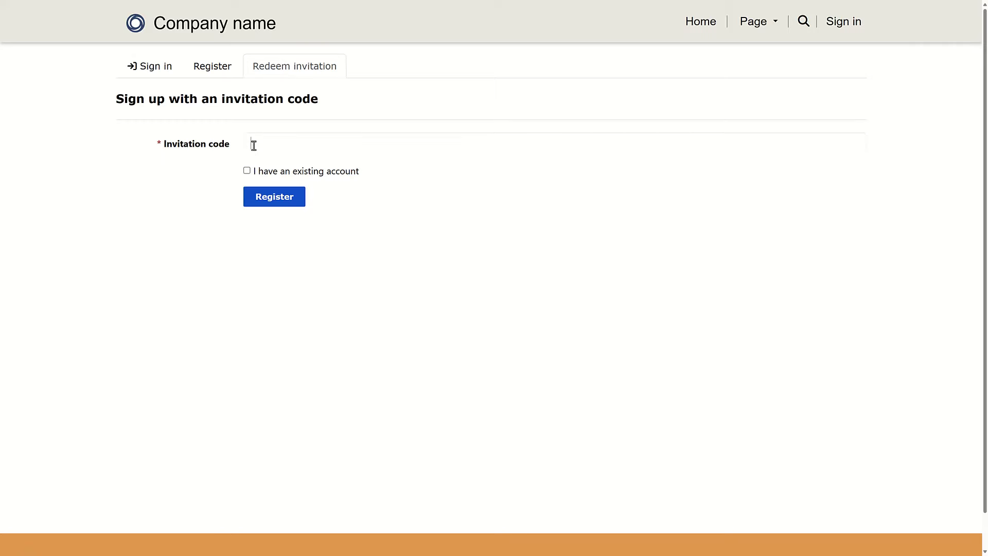
right_click(253, 145)
click(281, 221)
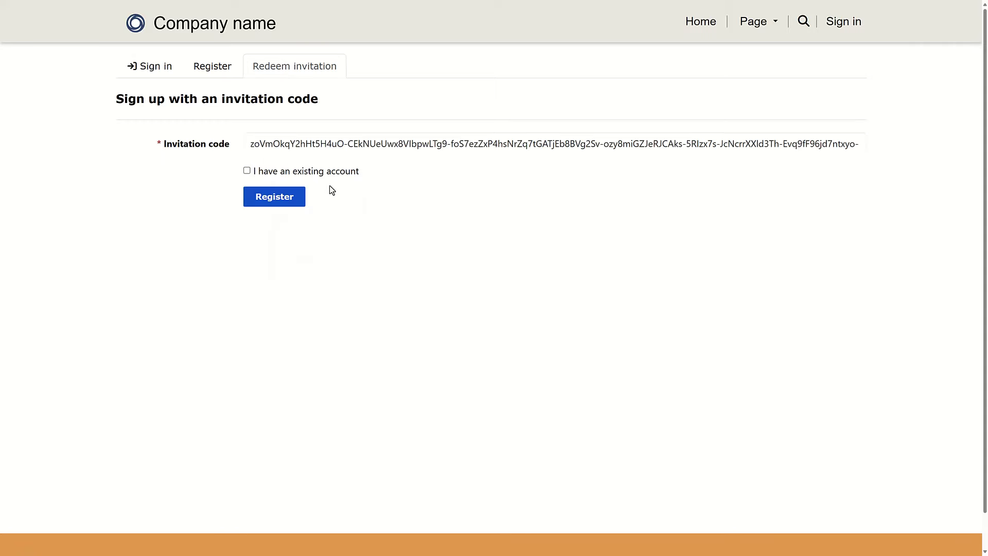
click(287, 200)
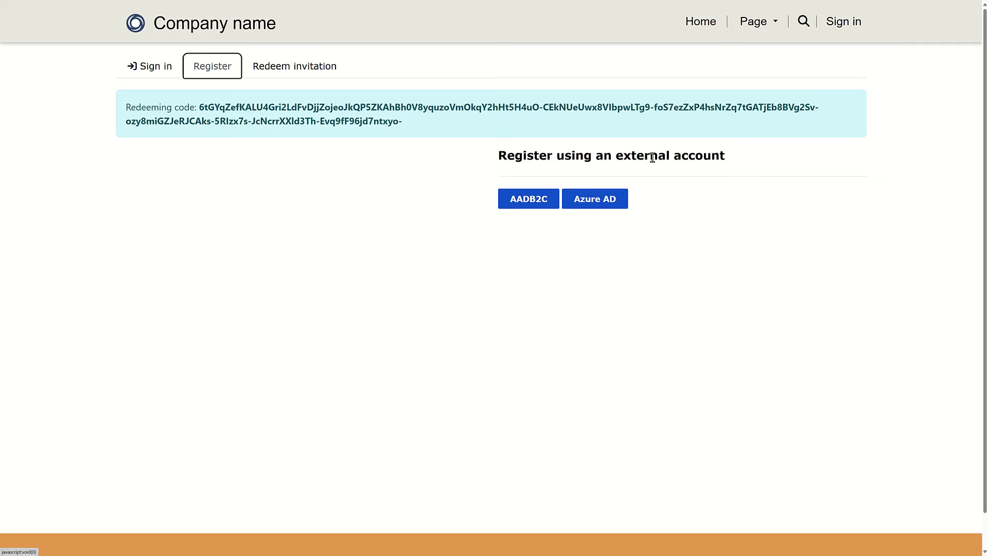
- Register with the AADB2C account and land on the contact's prefilled Profile page
click(524, 205)
click(525, 205)
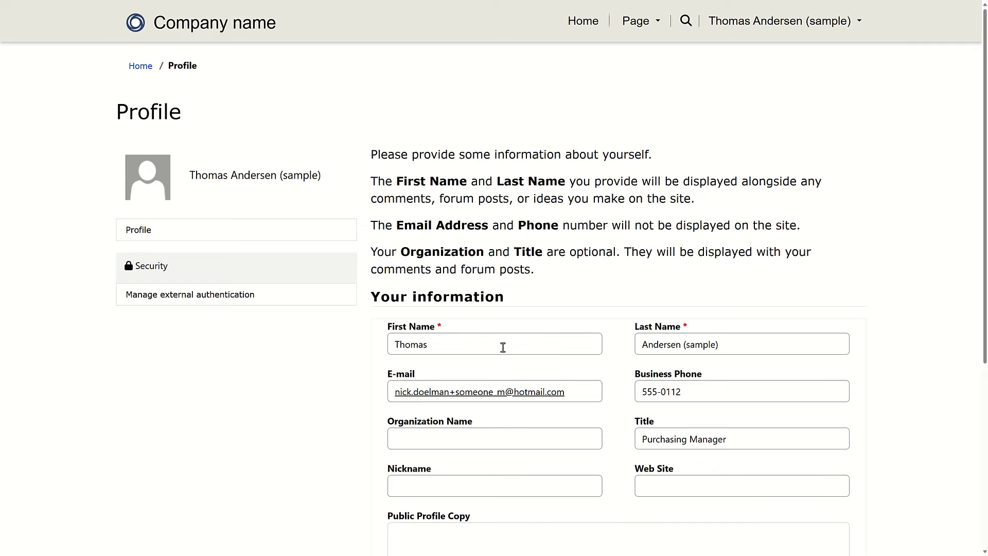
- Save the prefilled Profile form with Update at the bottom of the page
scroll(502, 349, down, 3)
scroll(503, 348, down, 3)
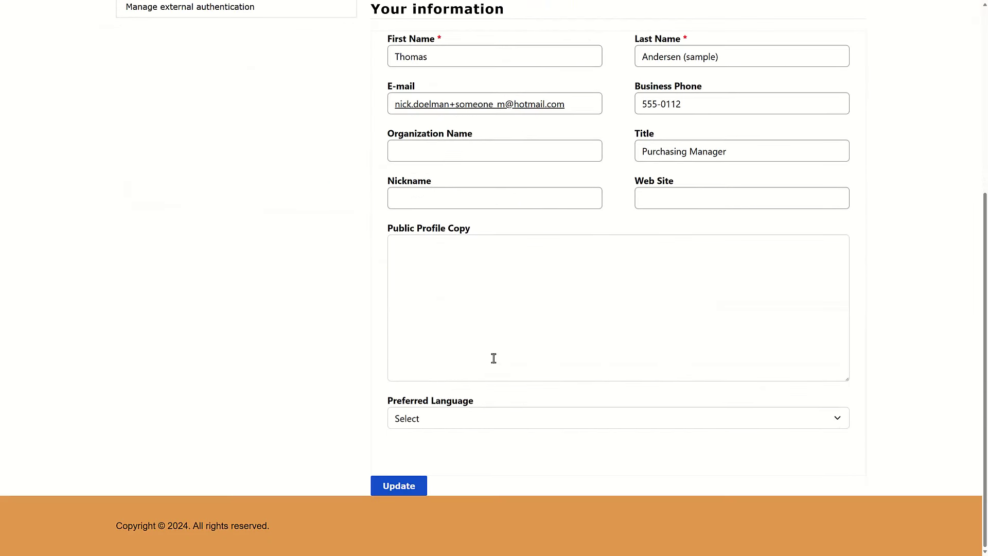
click(402, 489)
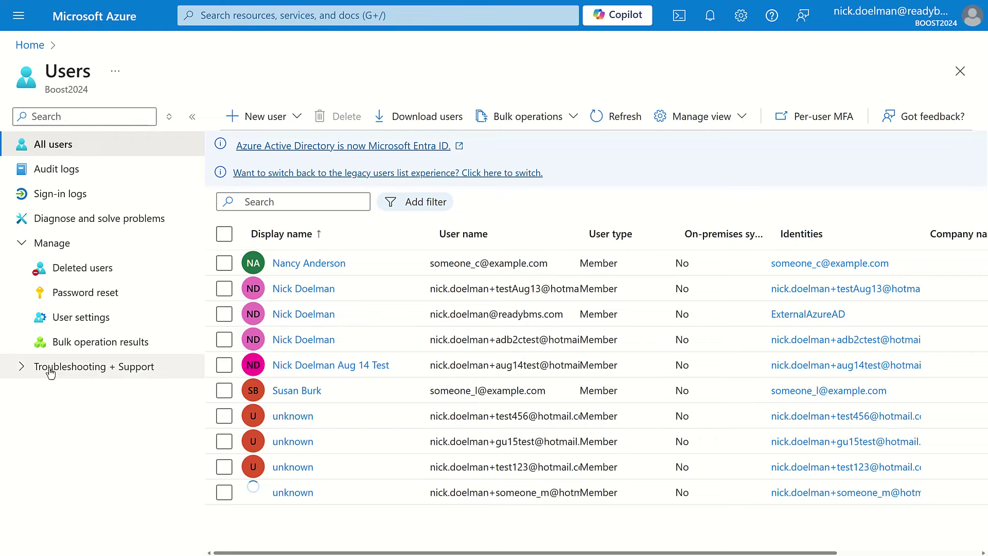
- Open the newly created user from All users and select its Object ID value
click(292, 397)
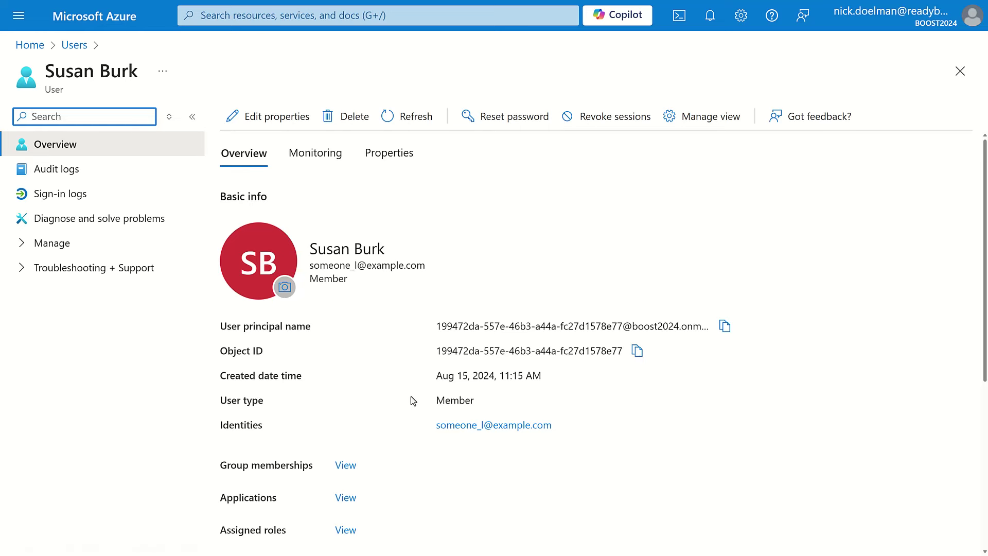
drag(622, 351, 437, 350)
right_click(470, 352)
- Copy the user's Object ID and display the contact's Web Authentication tab
click(494, 360)
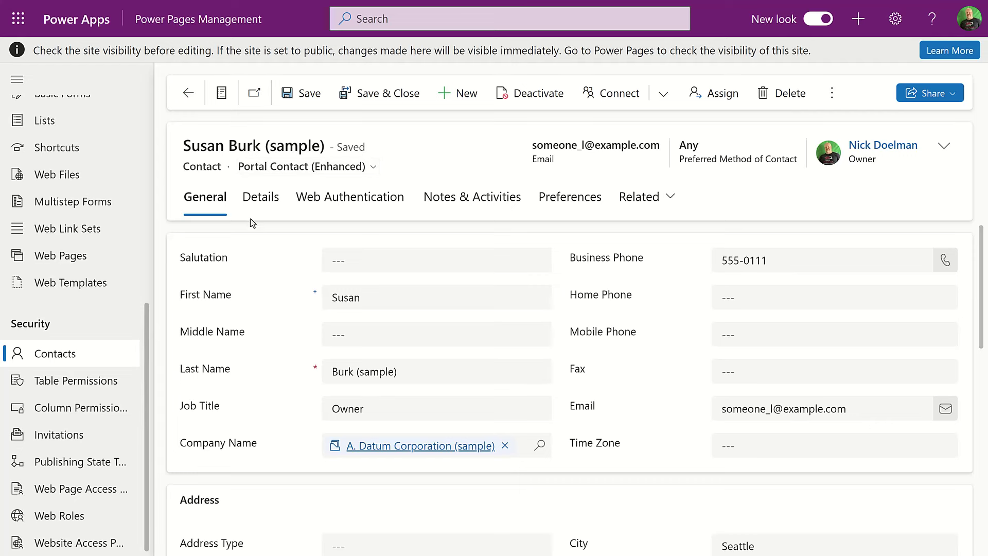
click(354, 200)
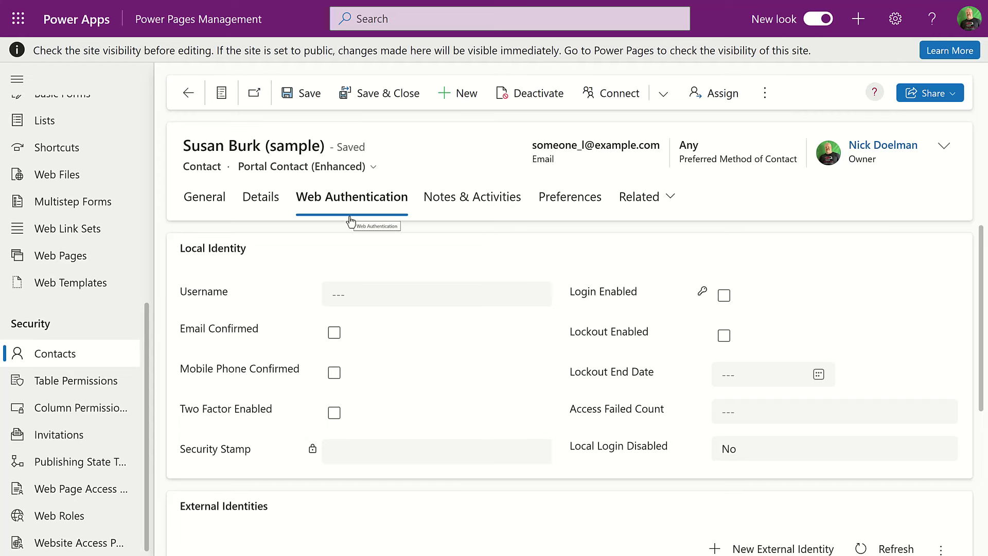
scroll(350, 225, down, 2)
scroll(350, 226, up, 2)
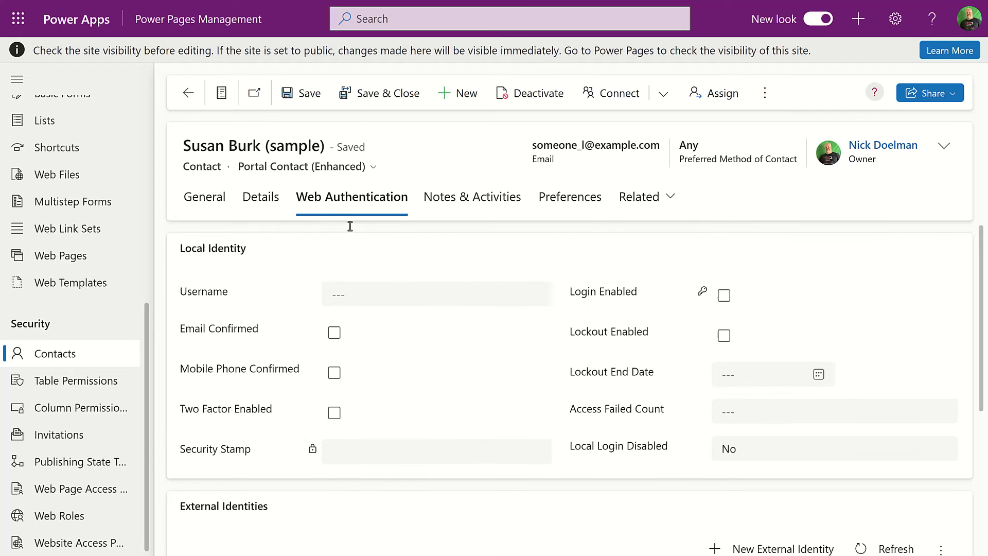
- Set the contact's Username to the copied B2C Object ID from clipboard history
click(341, 294)
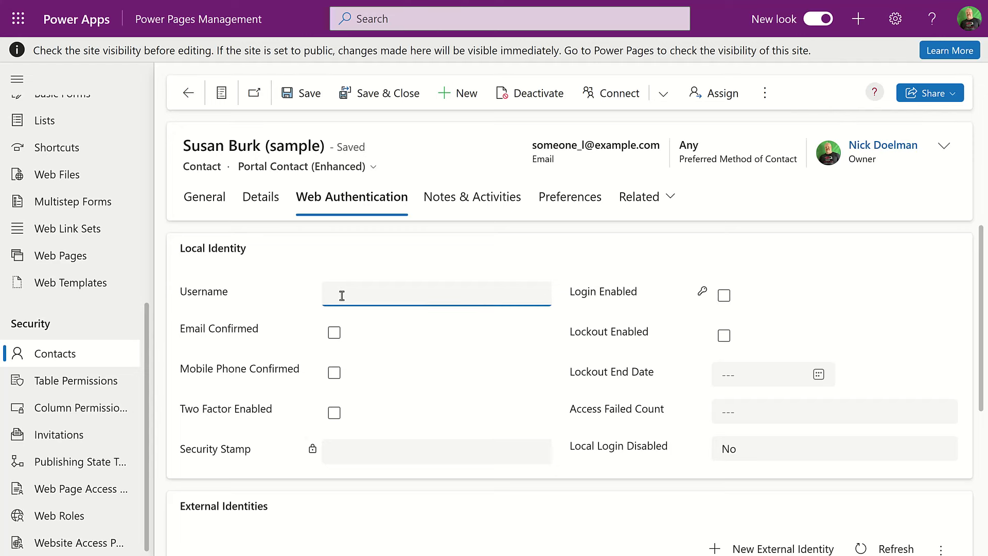
key(super+v)
click(390, 364)
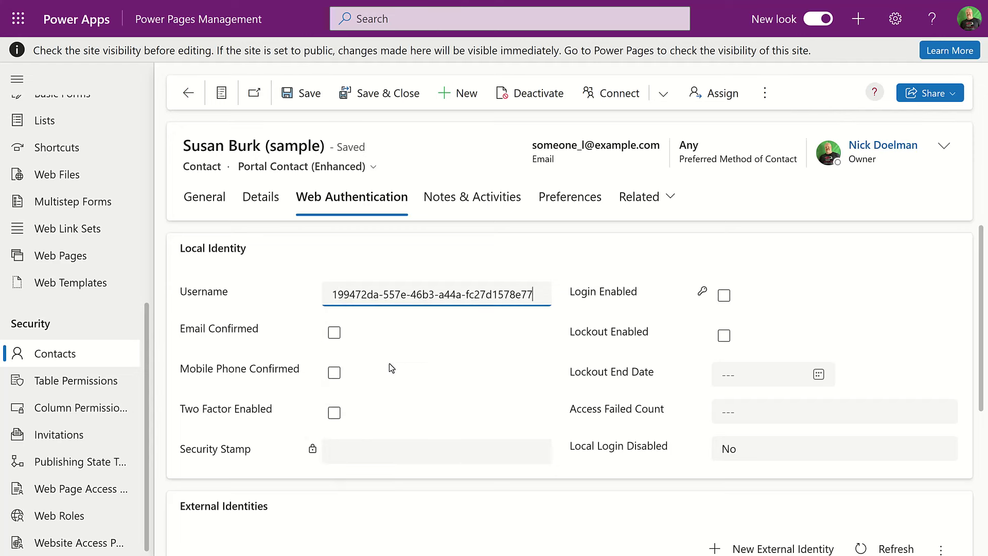
click(725, 297)
- Enable Login Enabled, Email Confirmed and Lockout Enabled on the contact, then save
click(724, 296)
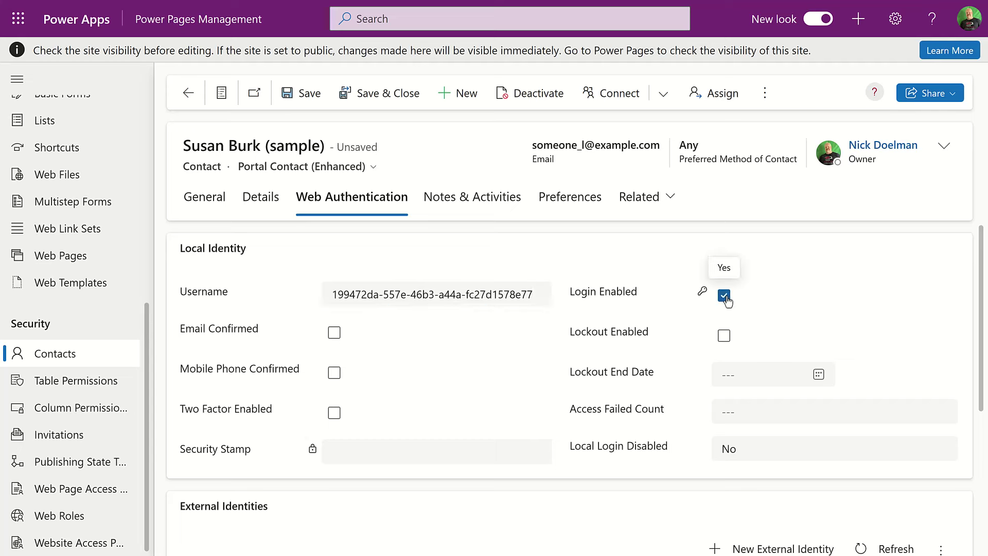
click(339, 335)
click(724, 337)
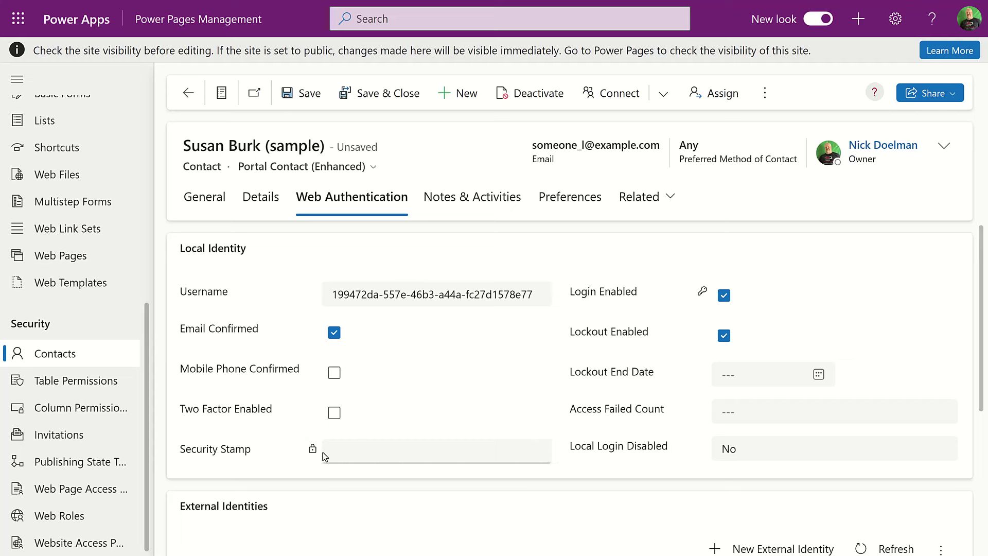
mouse_move(314, 454)
- Run and confirm the Reset Security Stamp workflow on the sample contact
click(766, 94)
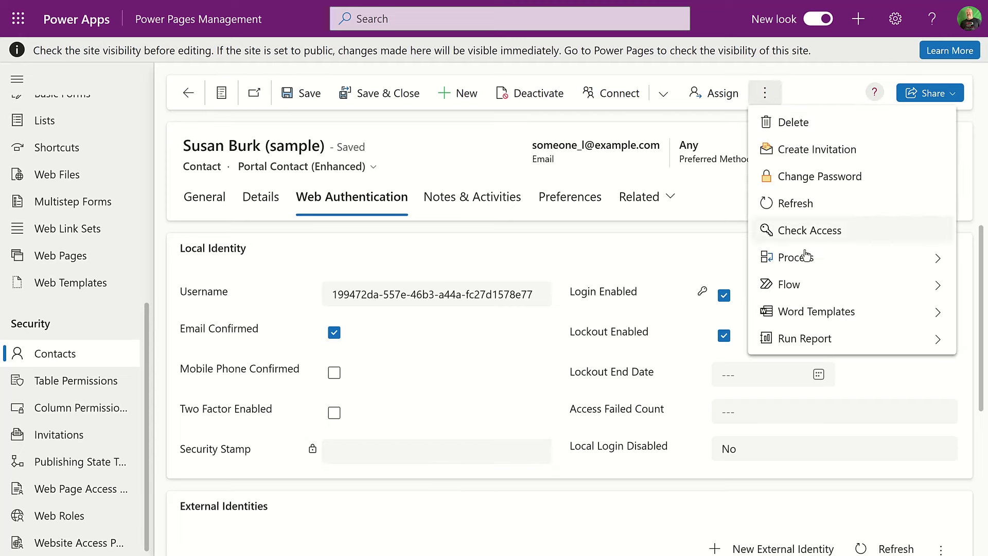
click(808, 290)
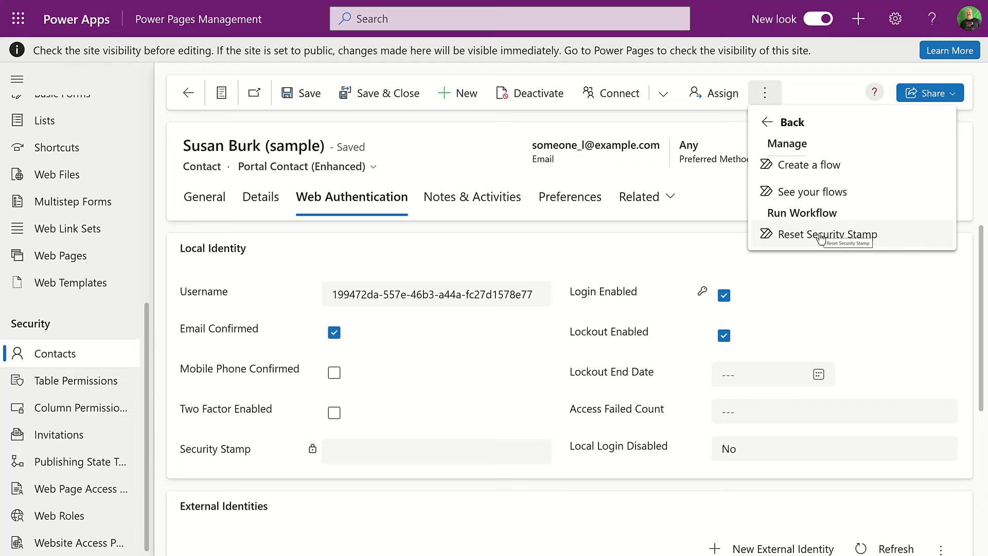
click(821, 235)
click(519, 347)
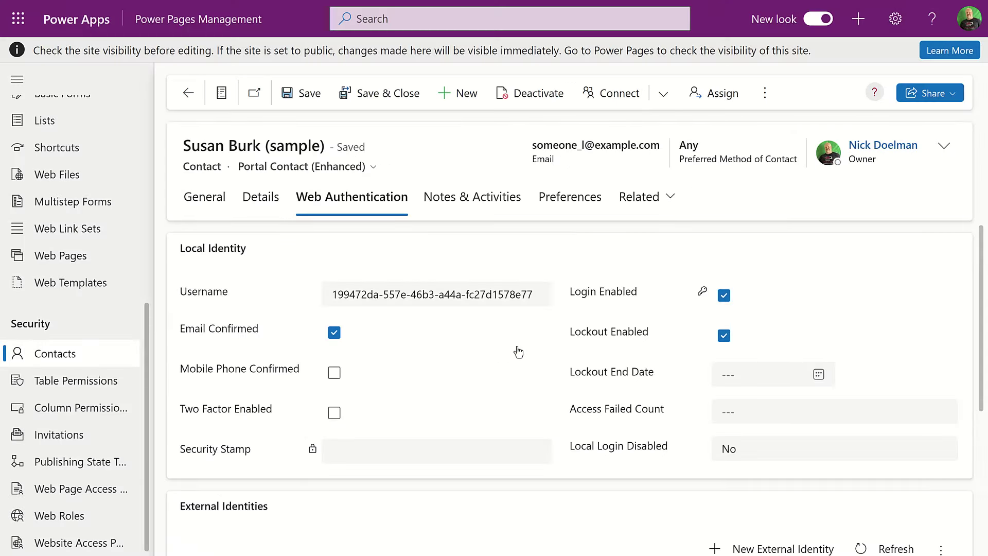
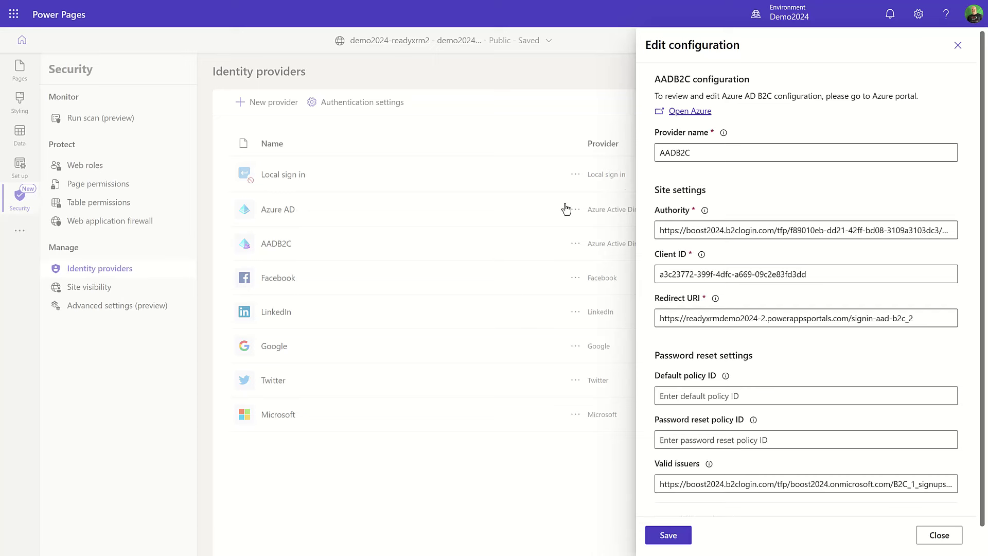
- Copy the Authority URL from the AADB2C identity provider's settings
click(690, 153)
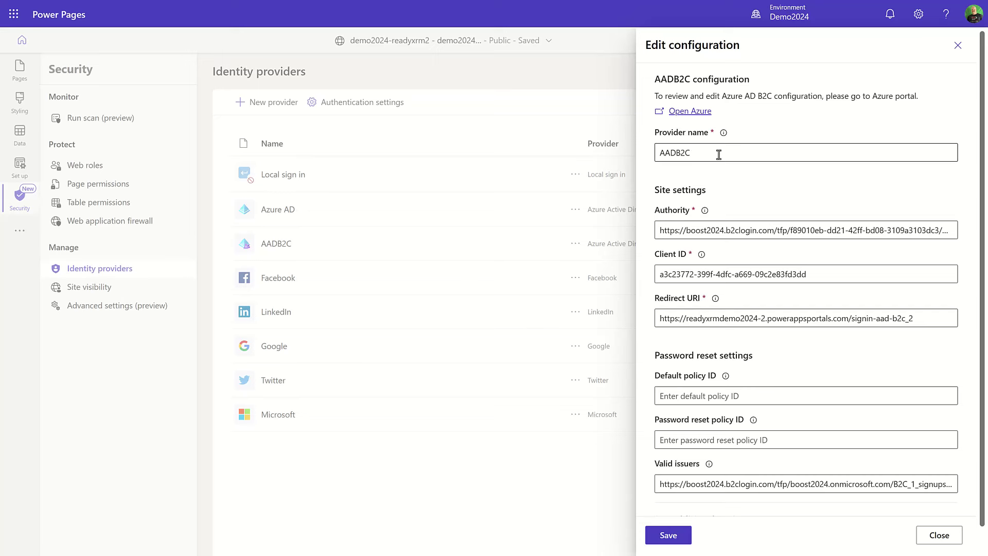
click(689, 229)
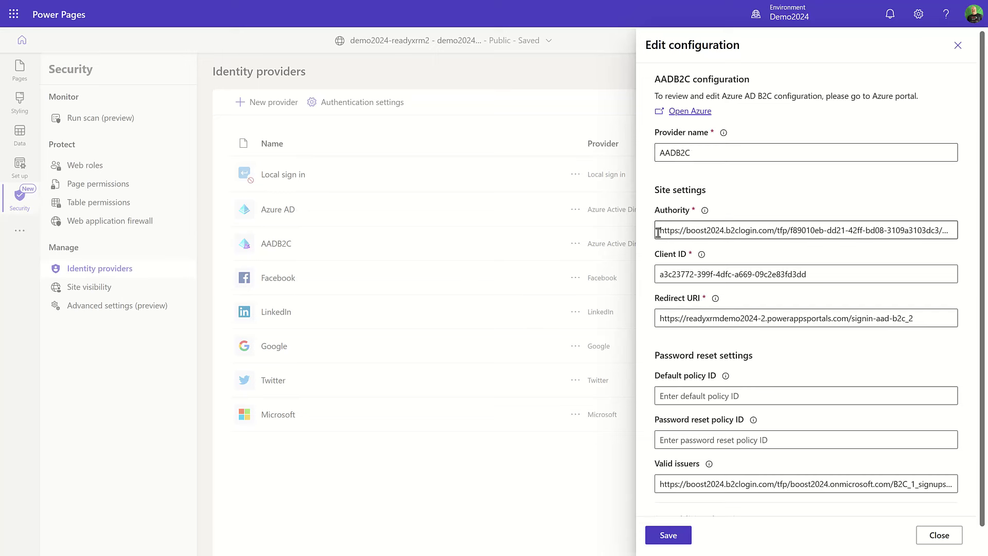
drag(659, 230, 962, 244)
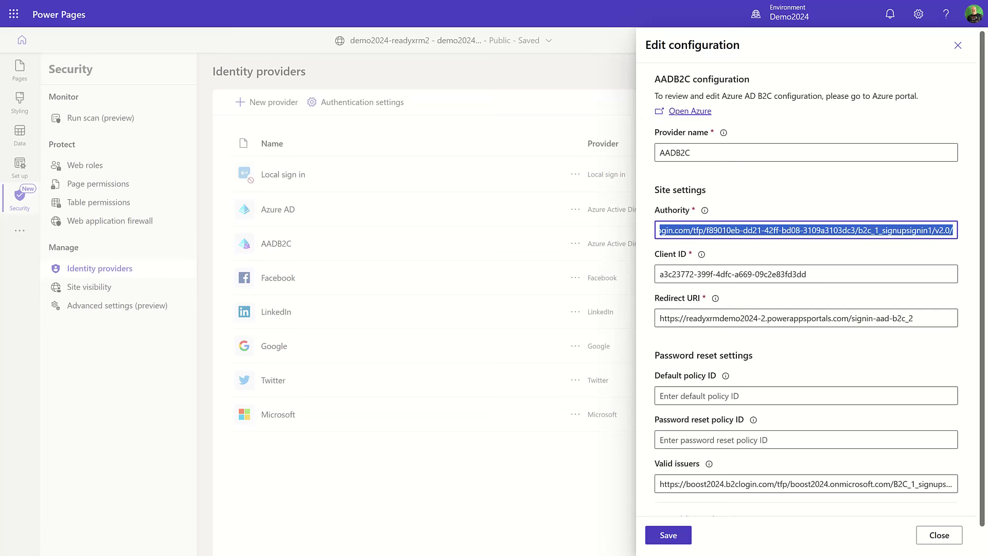
right_click(729, 232)
click(751, 279)
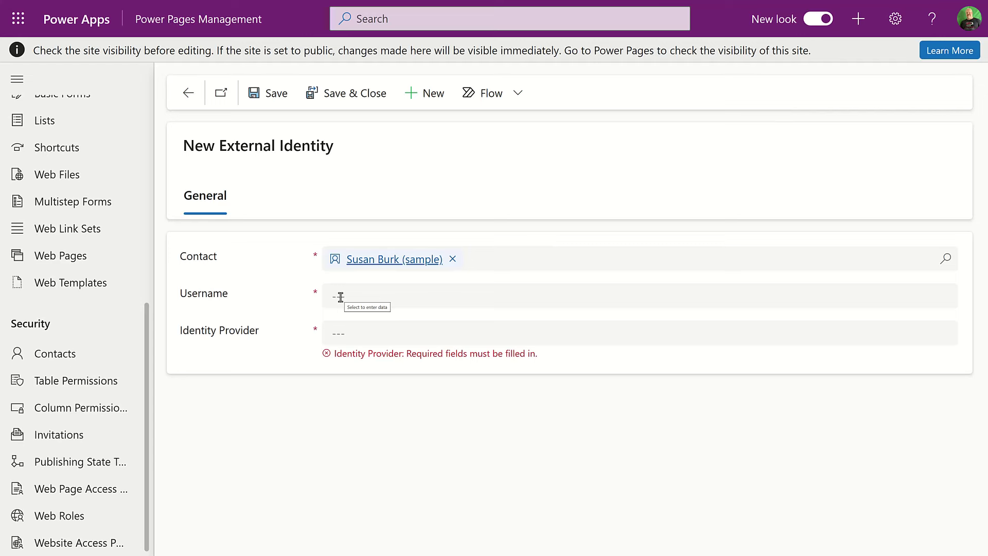
- Enter the contact's GUID as Username and the B2C authority URL as Identity Provider
click(340, 298)
key(ctrl+v)
click(352, 333)
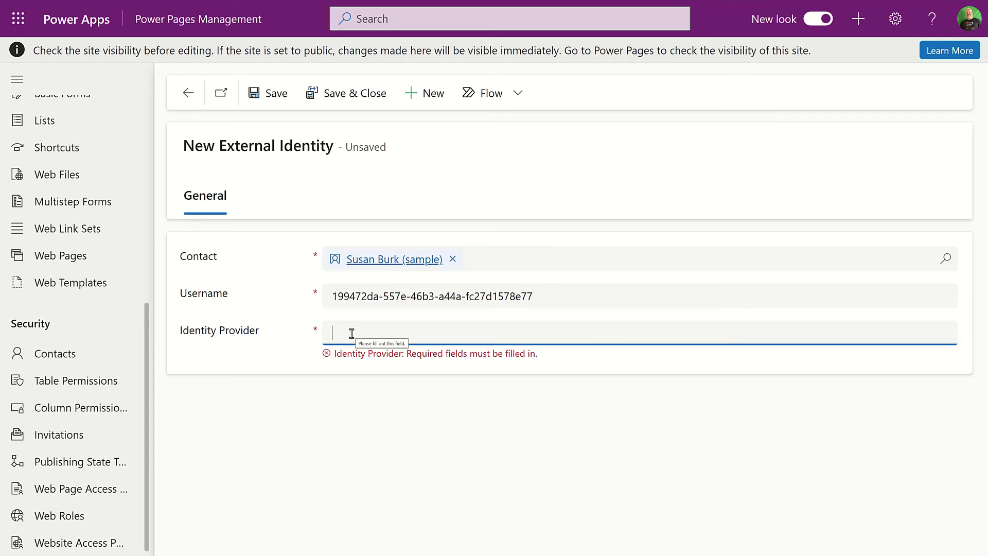
key(super+v)
click(391, 412)
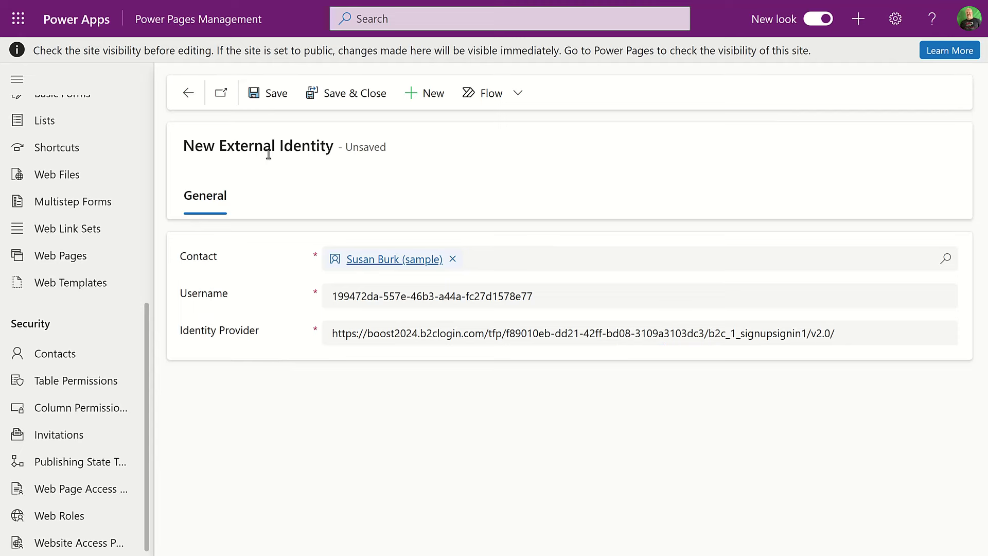
- Save the external identity and return to the contact record
click(271, 95)
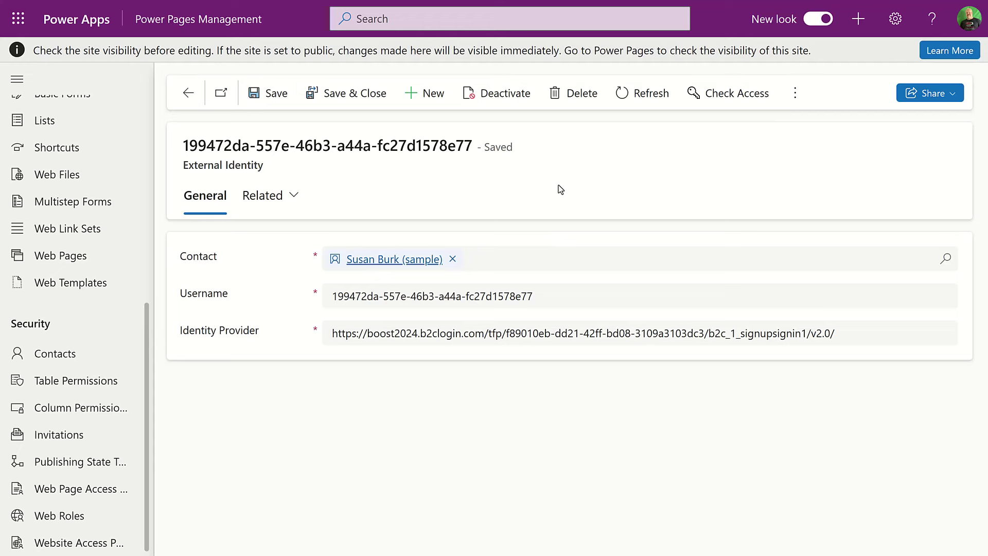
click(375, 100)
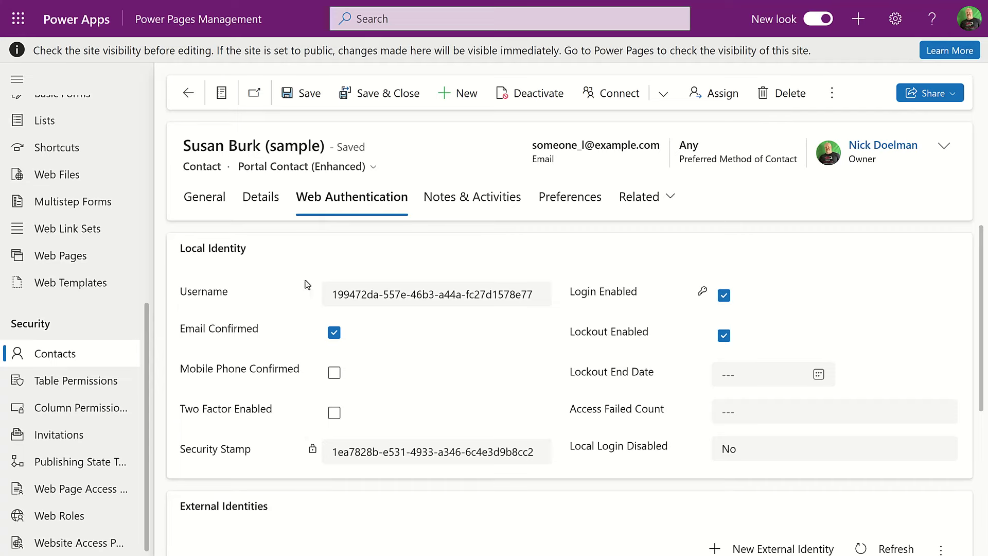
scroll(469, 371, down, 4)
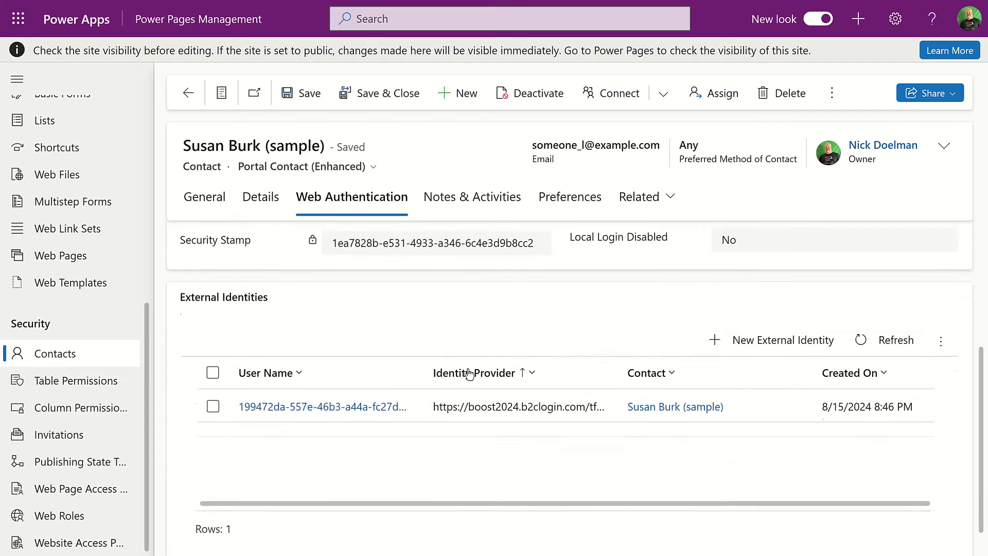
scroll(468, 373, up, 4)
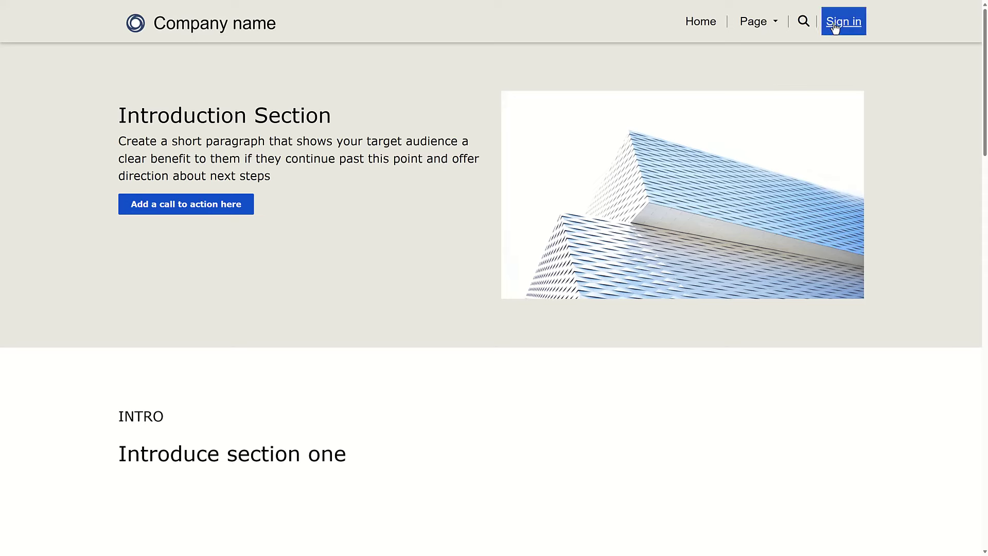
- Sign in to the portal through AADB2C with the contact's e-mail address and password
click(838, 25)
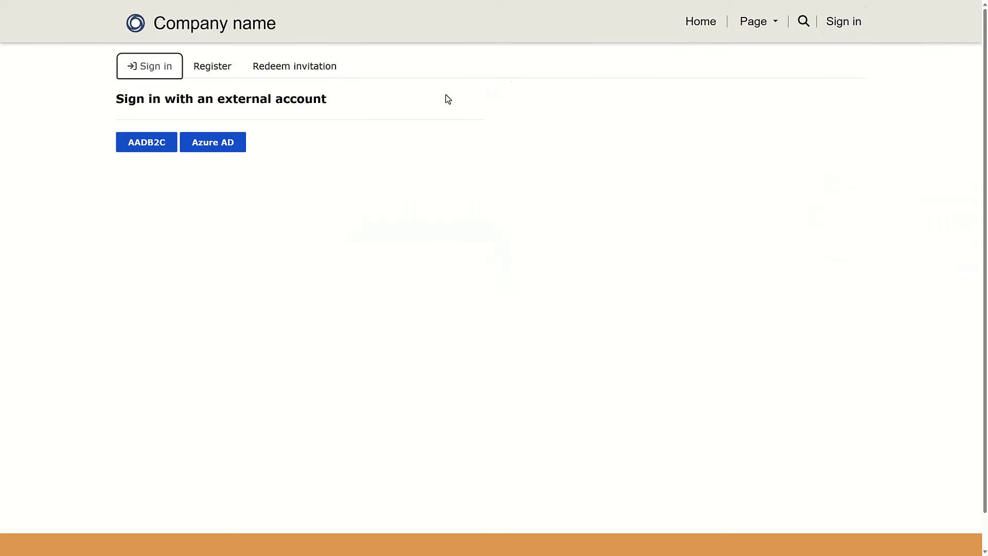
click(153, 144)
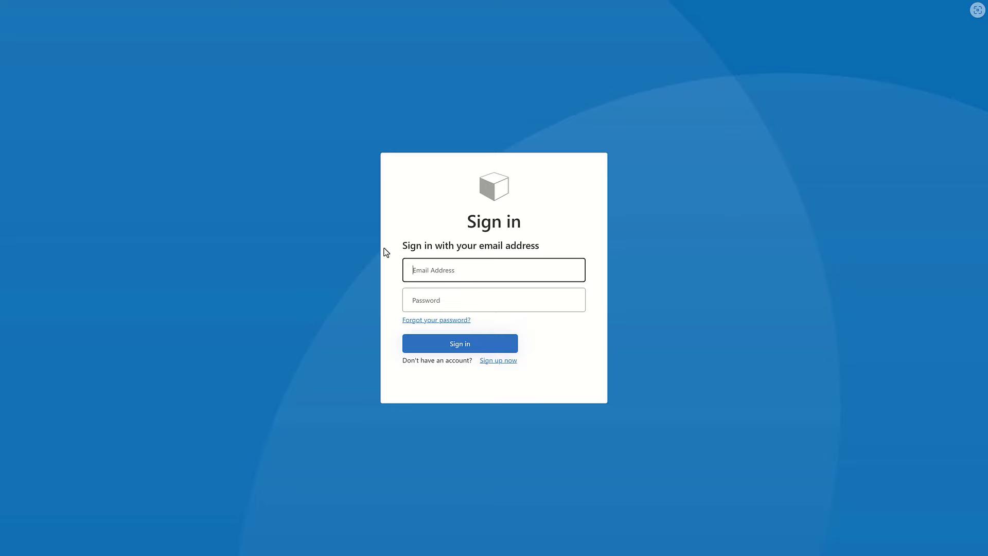
key(super+v)
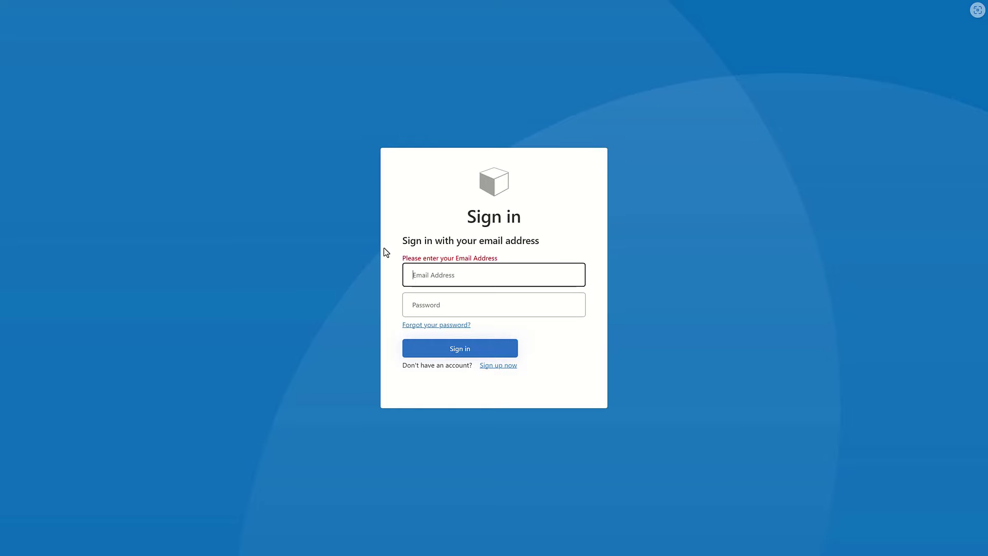
key(Return)
click(423, 305)
key(ctrl+v)
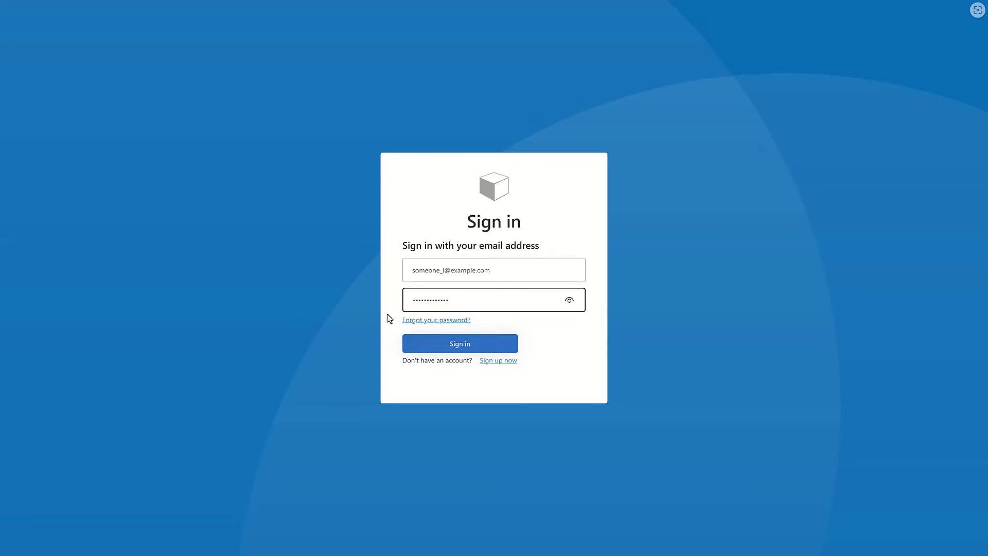
click(460, 351)
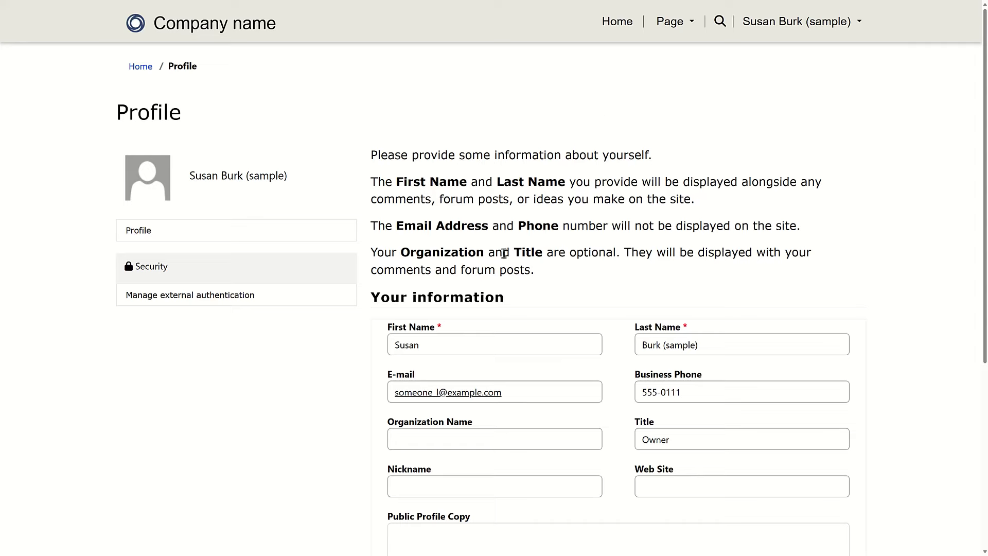
- Review the prefilled profile details and submit them with Update
scroll(504, 344, down, 5)
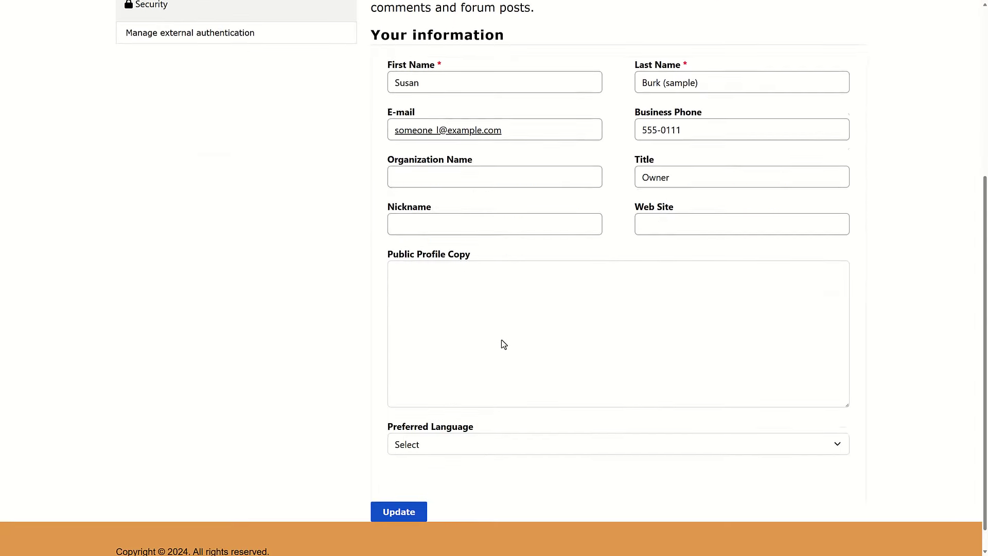
scroll(452, 402, up, 1)
scroll(409, 466, down, 1)
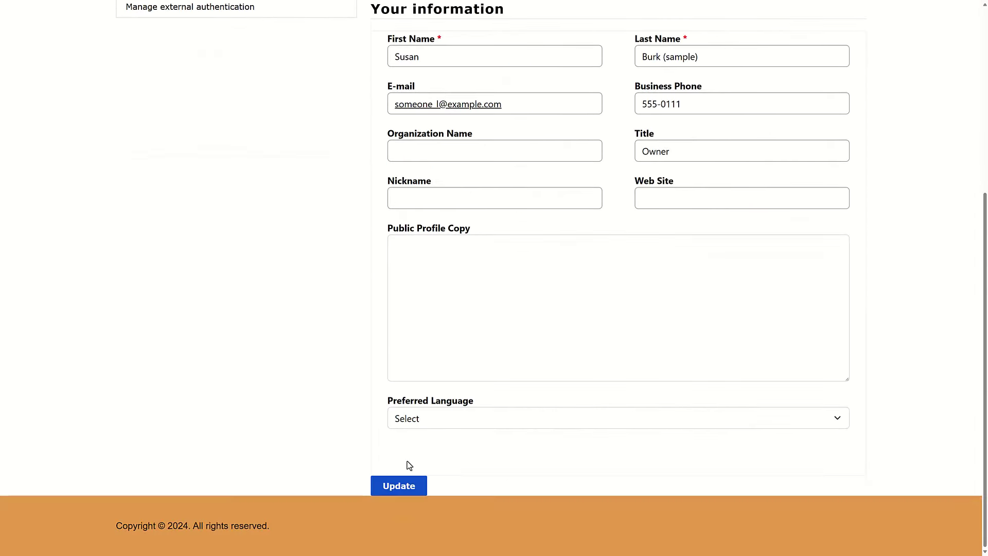
click(397, 485)
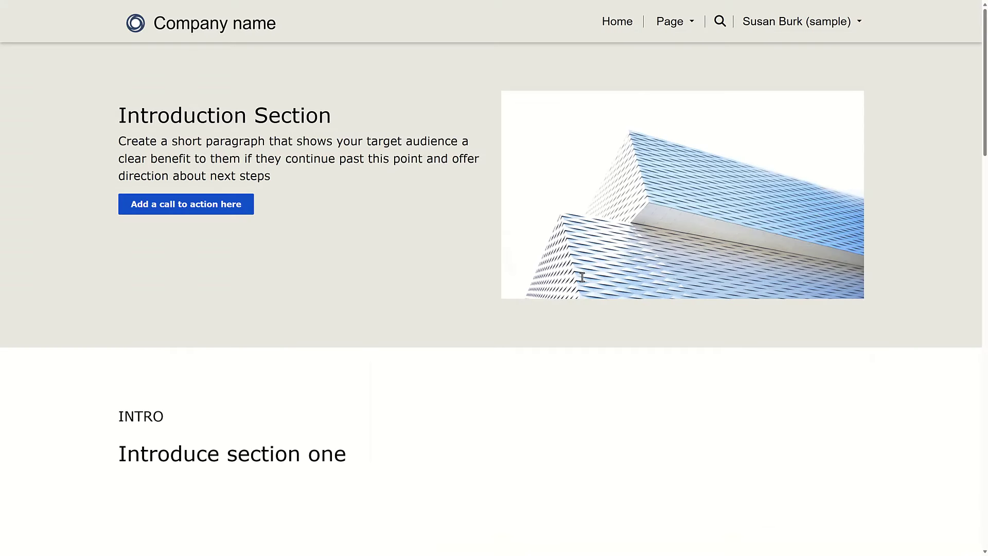